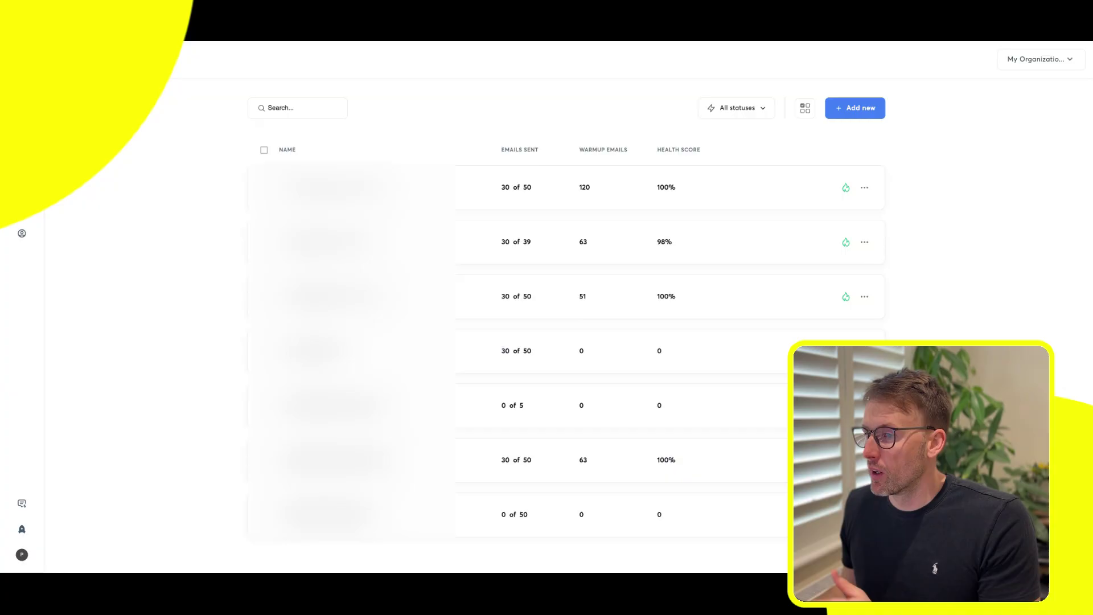
# Step: Enable warmup for the fourth email account and bring up its Settings form
pyautogui.click(857, 117)
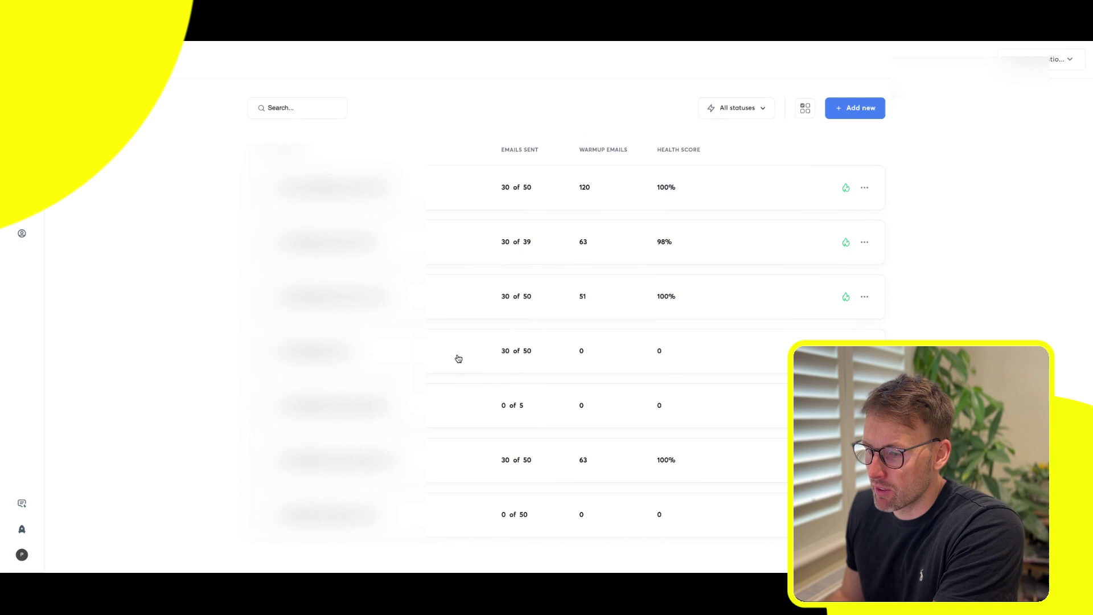
pyautogui.click(458, 358)
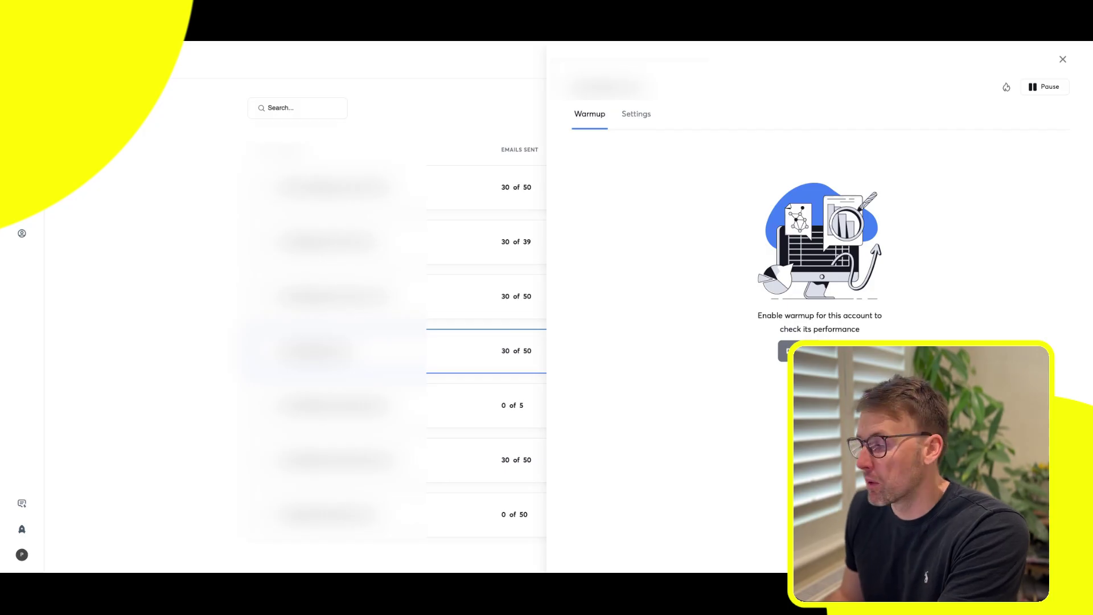
pyautogui.click(788, 351)
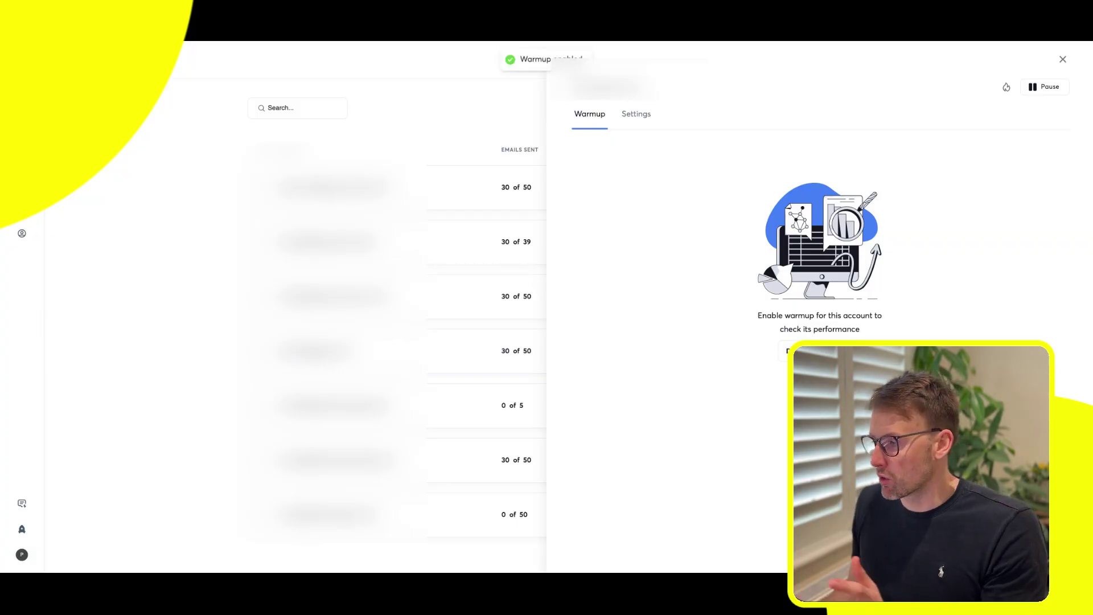
pyautogui.click(640, 120)
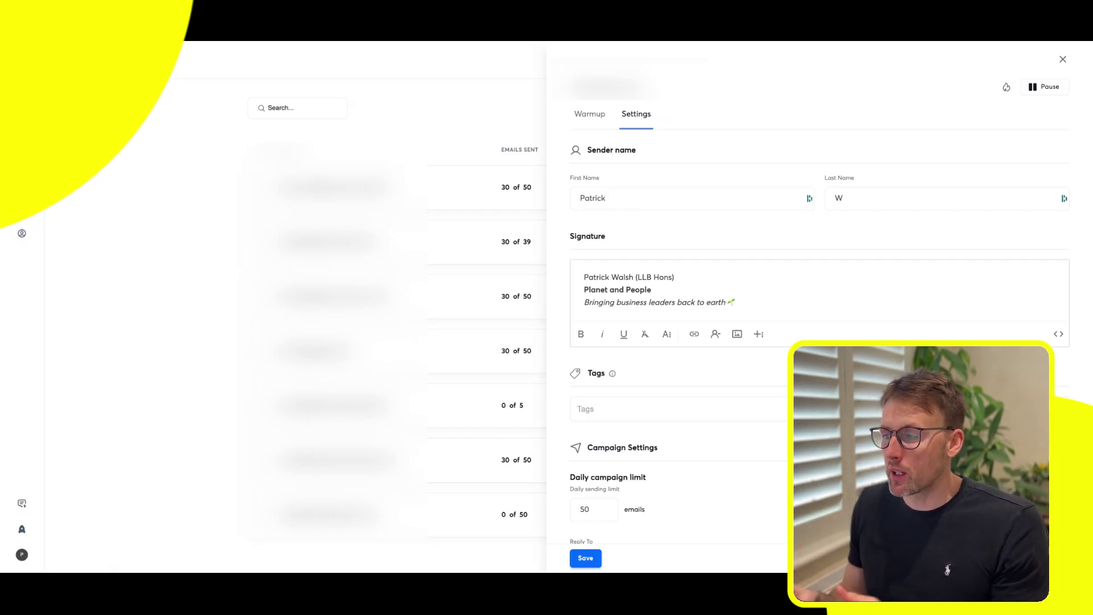
# Step: Complete the sender's last name field and begin editing the email signature
pyautogui.click(886, 195)
pyautogui.write('alsh')
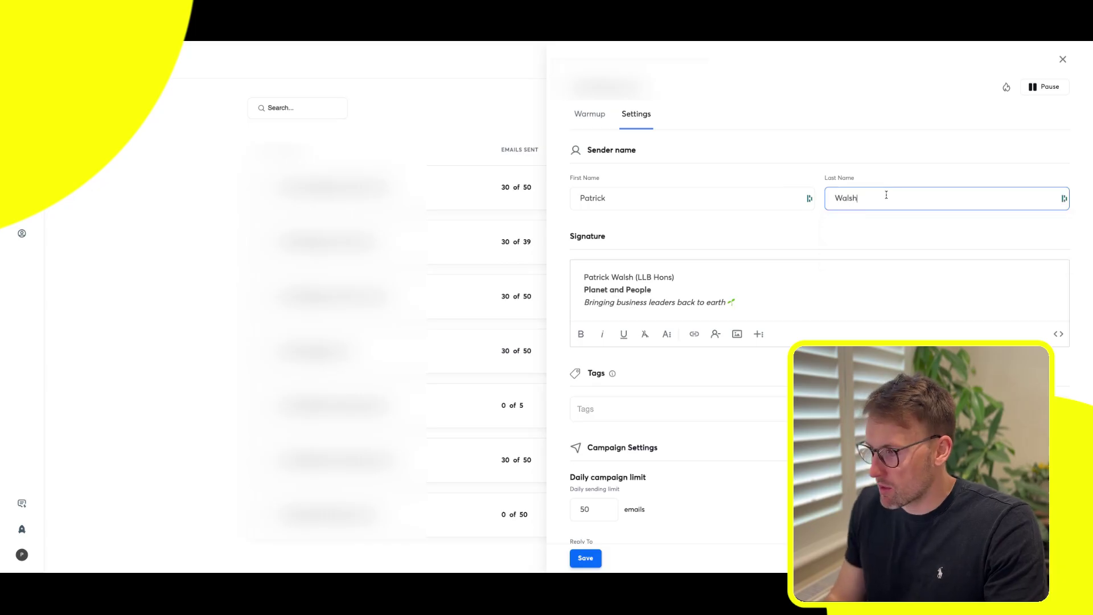
pyautogui.click(774, 228)
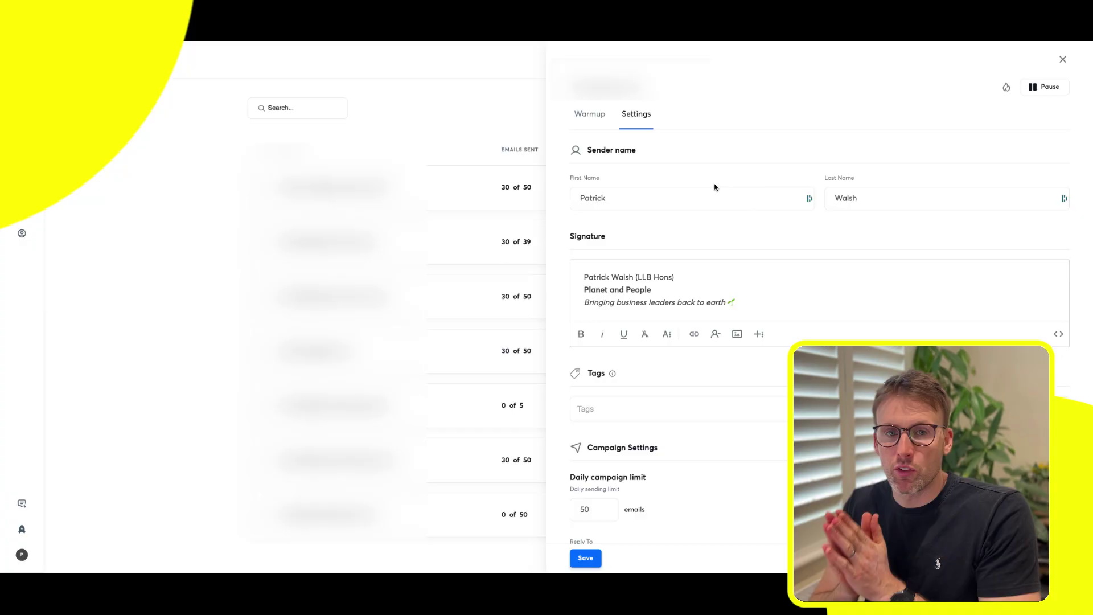
pyautogui.scroll(-1, 702, 249)
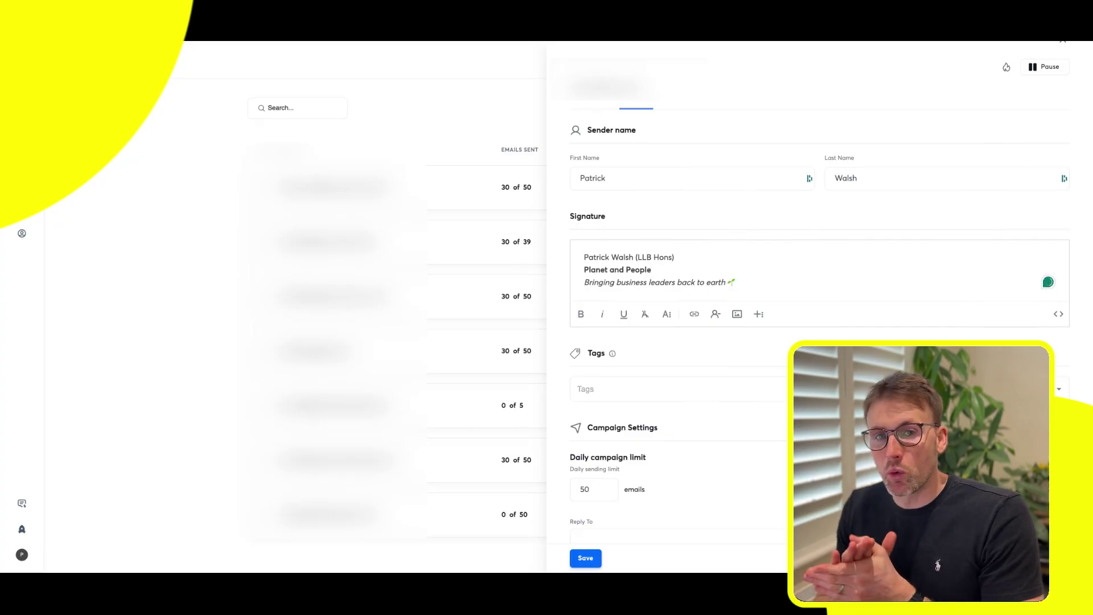
pyautogui.click(651, 270)
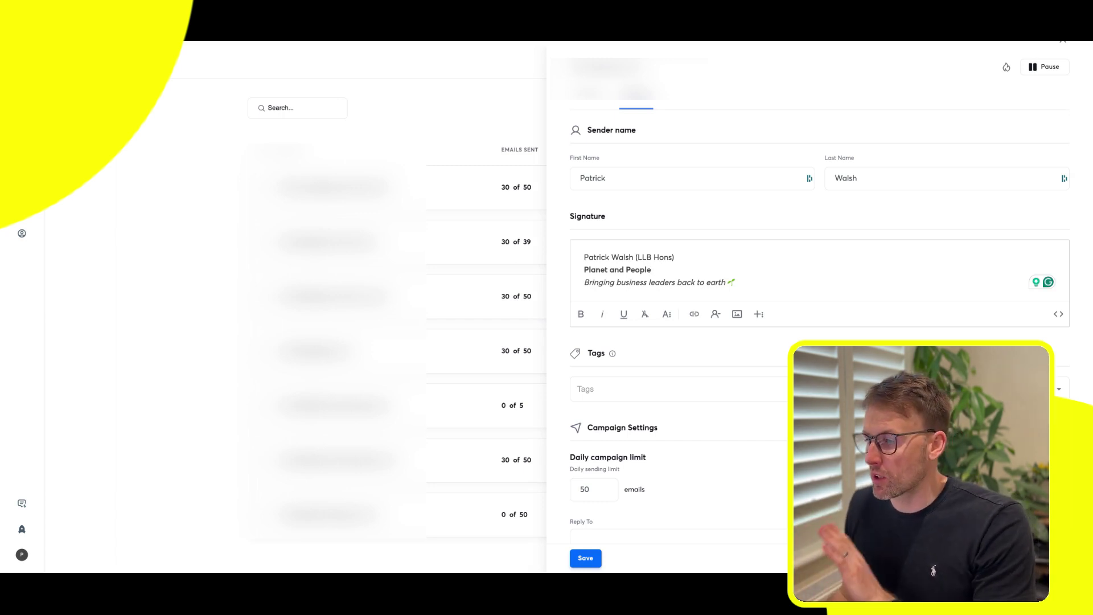
pyautogui.scroll(-5, 712, 266)
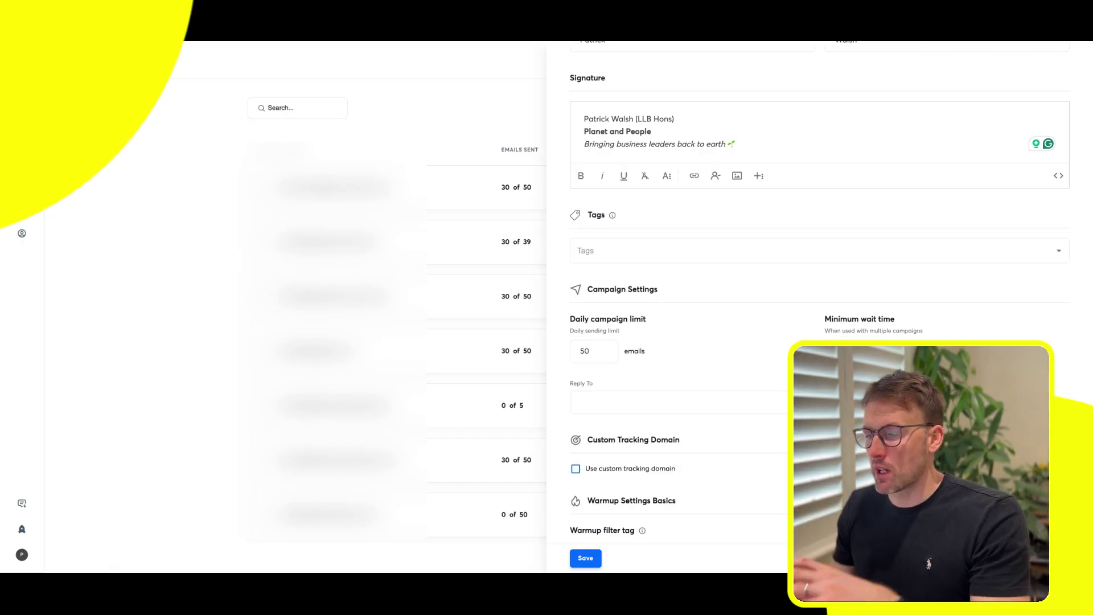
# Step: Change the daily campaign limit from 50 to 7 emails
pyautogui.click(630, 256)
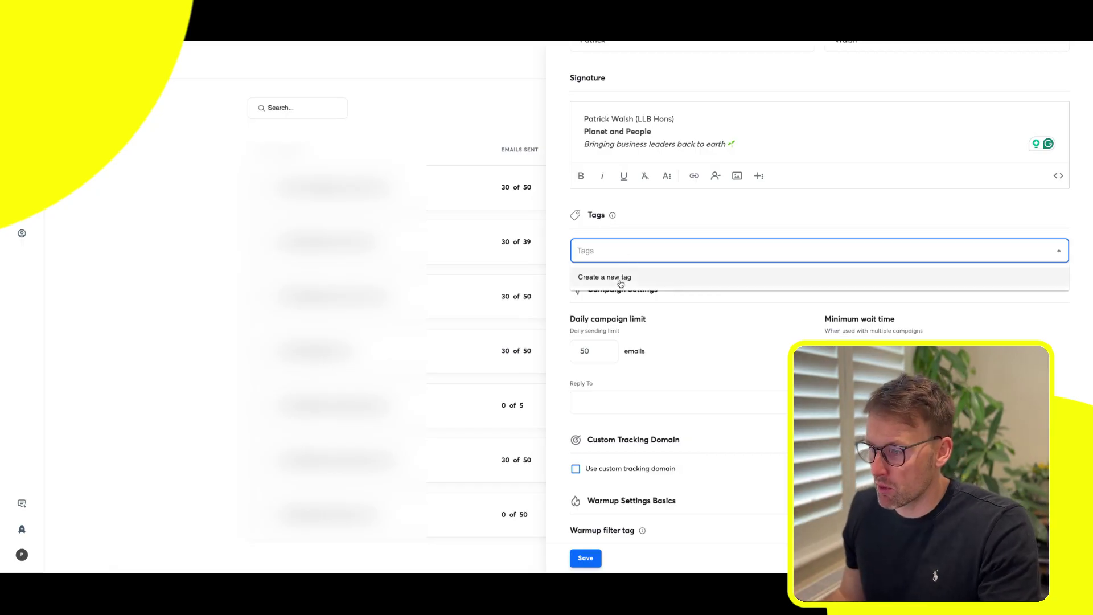
pyautogui.click(648, 232)
pyautogui.scroll(-2, 679, 254)
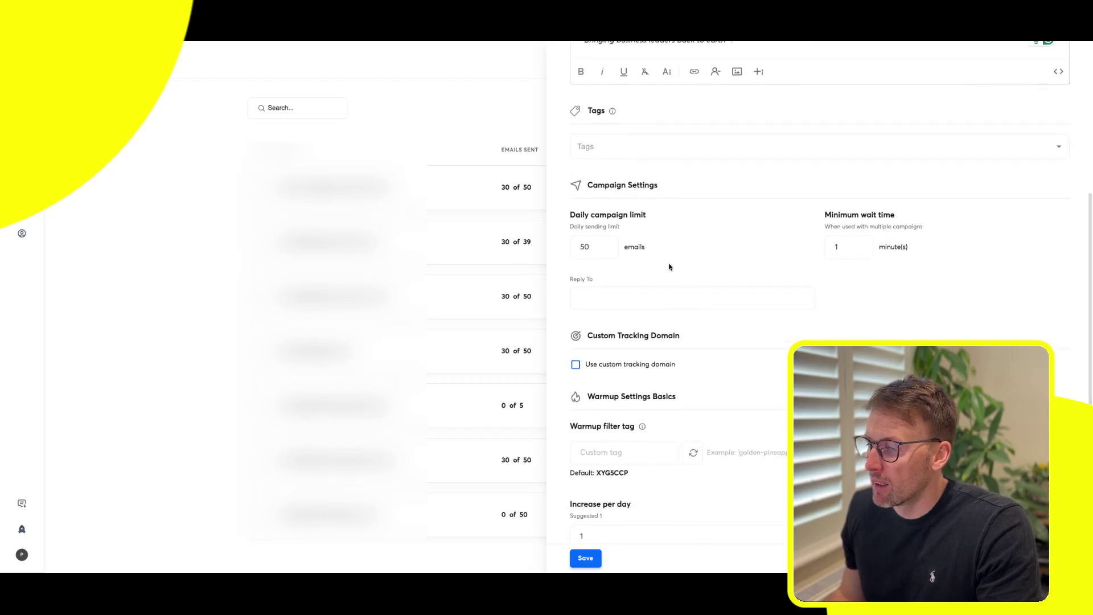
pyautogui.click(603, 241)
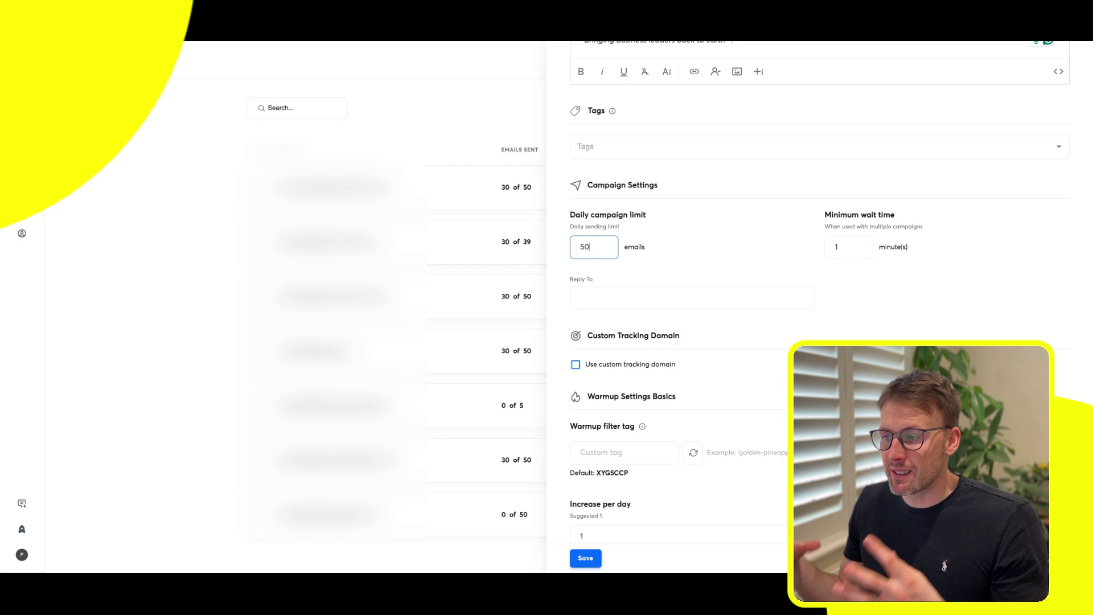
pyautogui.press('BackSpace')
pyautogui.press('BackSpace')
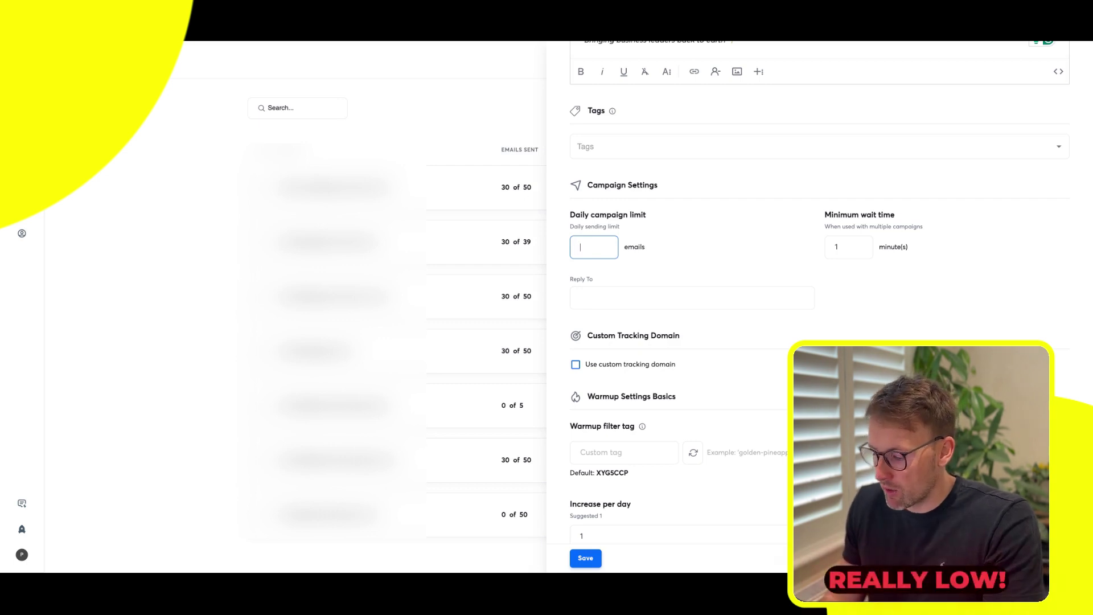
pyautogui.write('7')
pyautogui.click(717, 251)
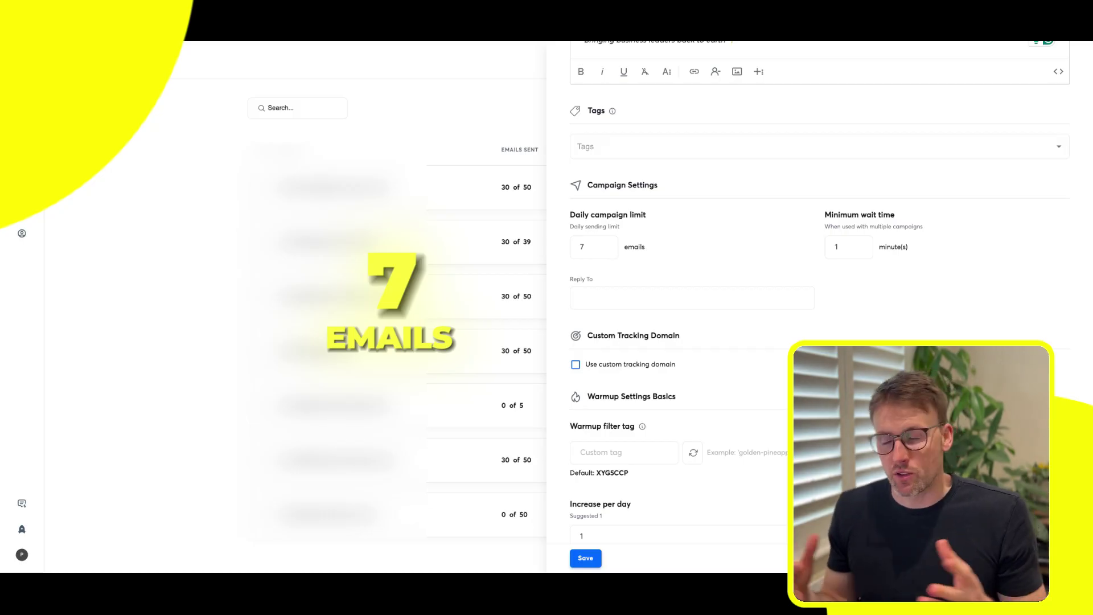
# Step: Set the minimum wait time between emails to 17 minutes
pyautogui.click(865, 247)
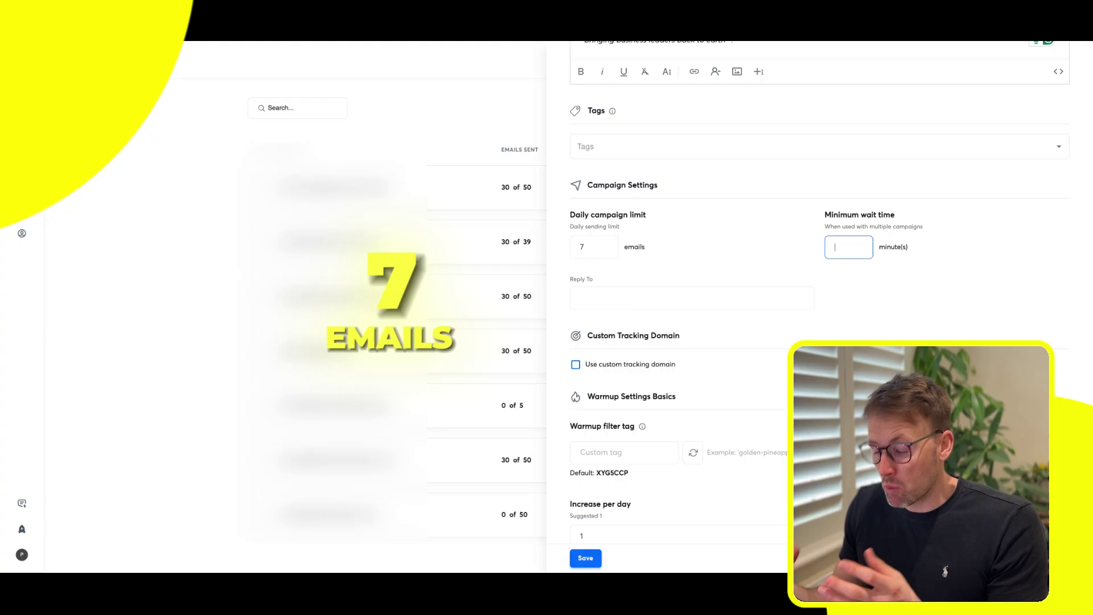
pyautogui.write('17')
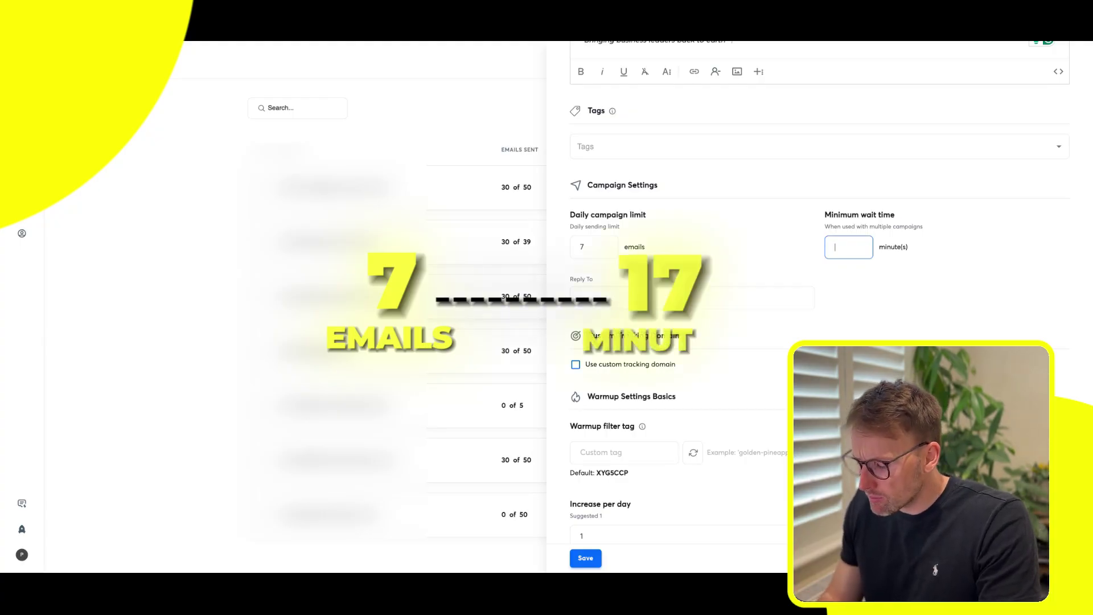
pyautogui.click(762, 231)
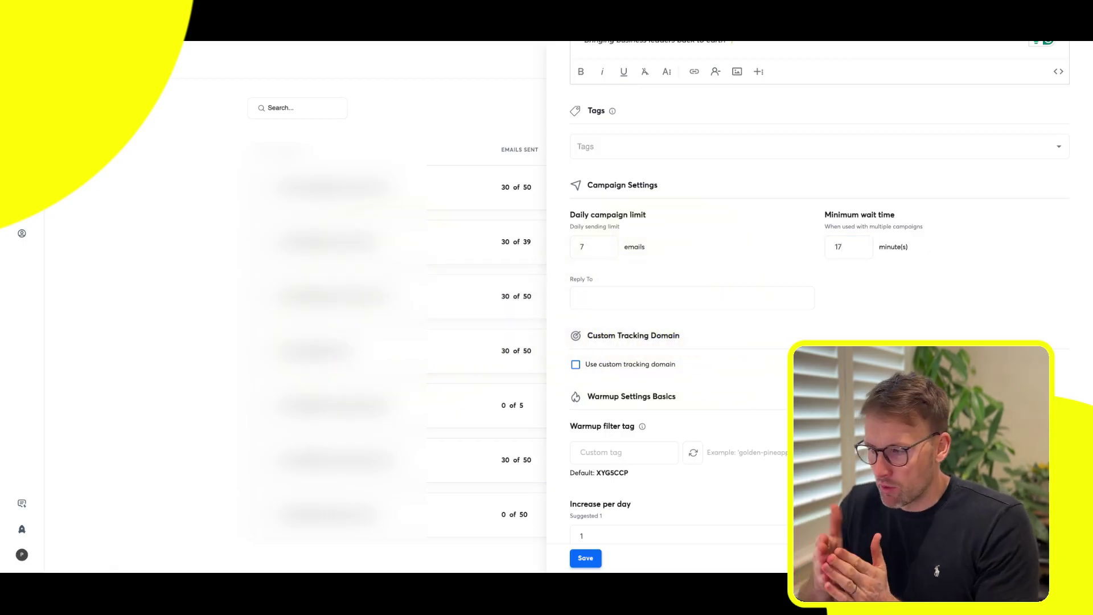
pyautogui.scroll(-3, 750, 251)
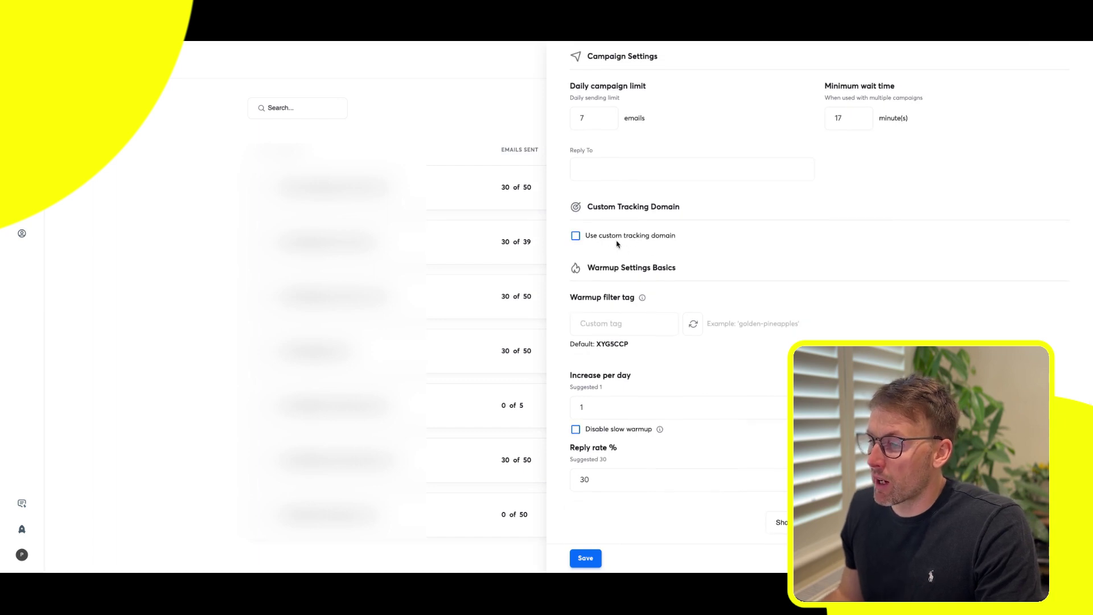
pyautogui.click(576, 238)
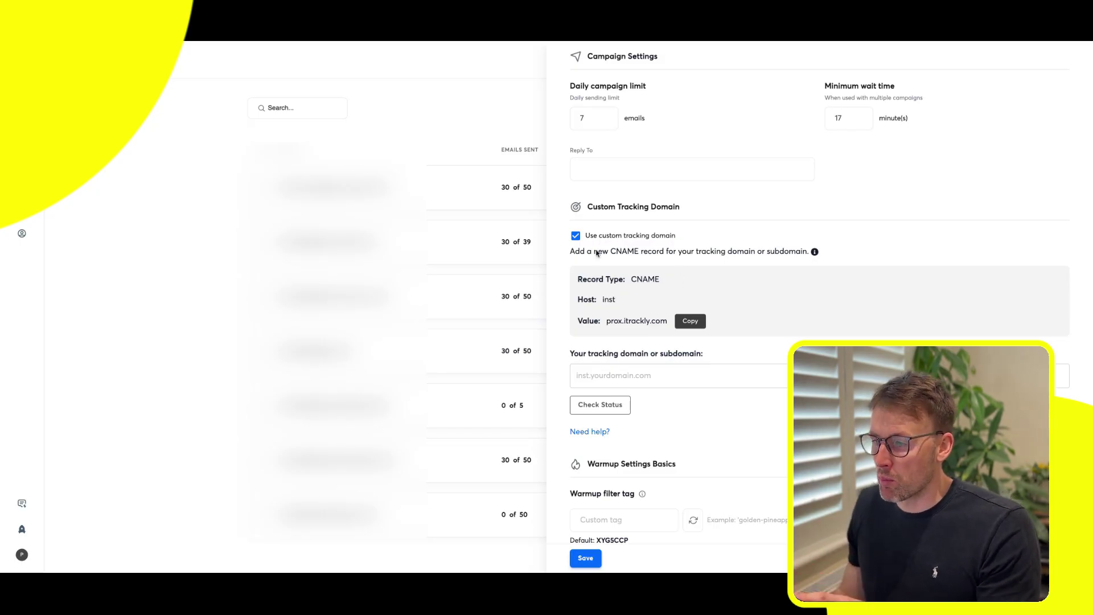
pyautogui.click(575, 236)
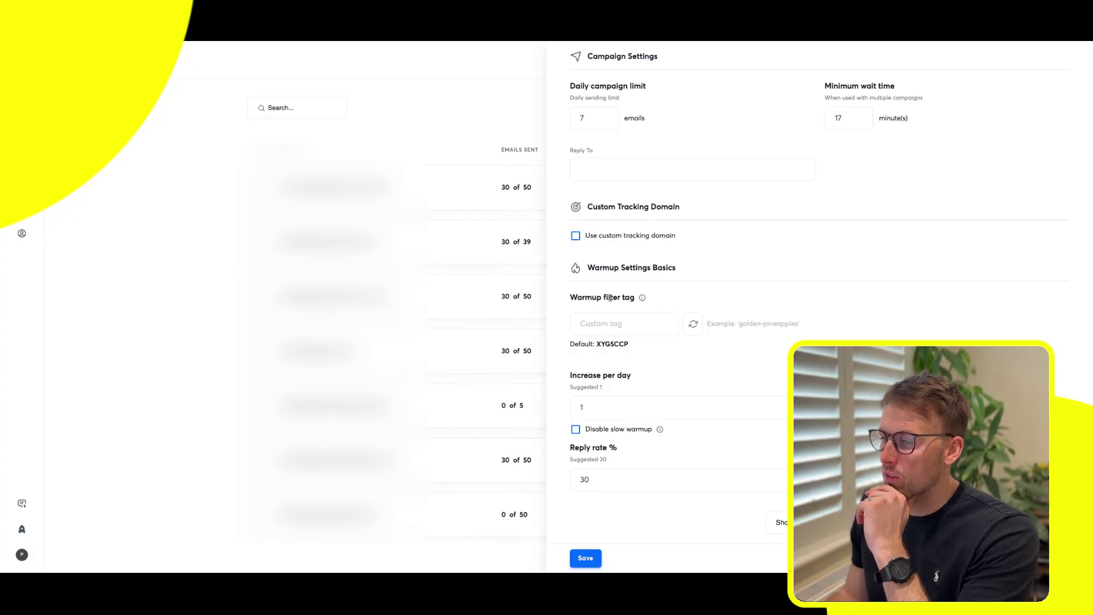
pyautogui.moveTo(629, 345); pyautogui.dragTo(624, 348)
pyautogui.doubleClick(608, 348)
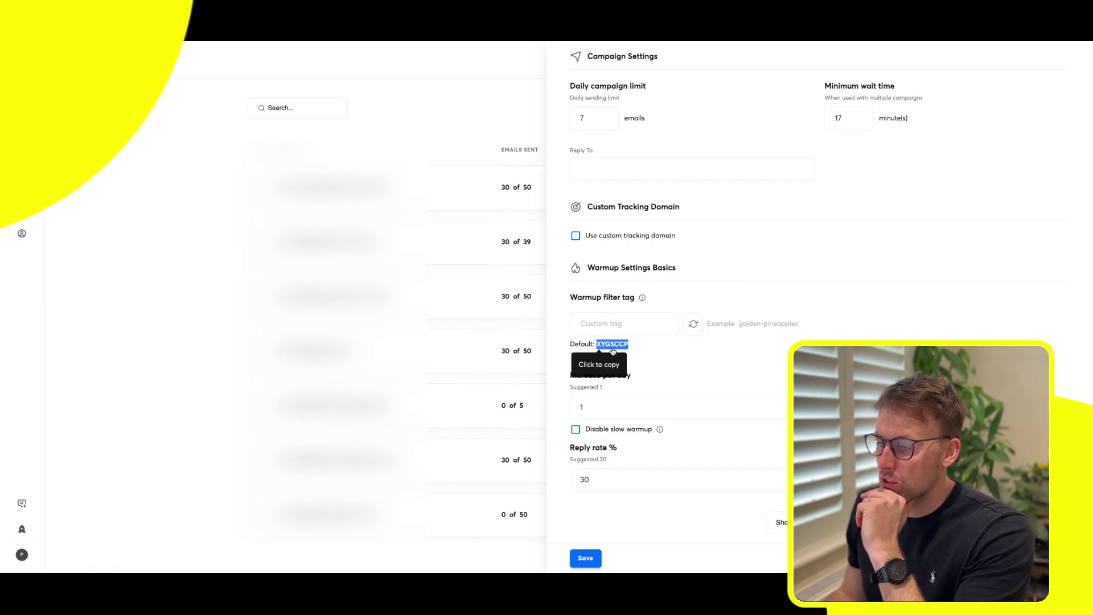
pyautogui.click(654, 351)
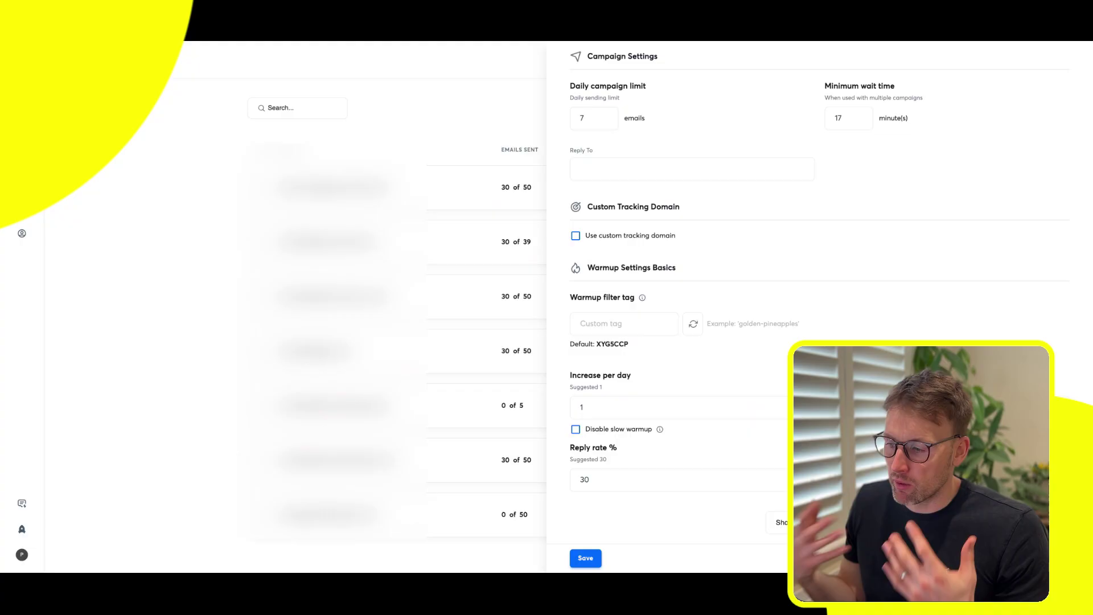
# Step: Enter 'instantly' as the warmup filter tag, then delete it to leave the field empty
pyautogui.click(624, 323)
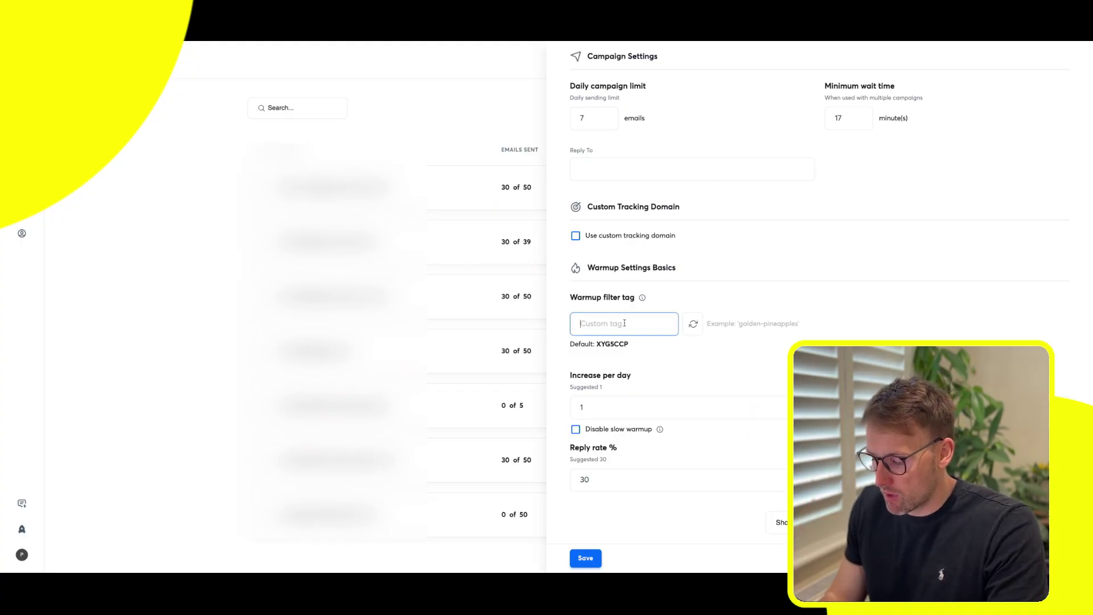
pyautogui.write('instantly')
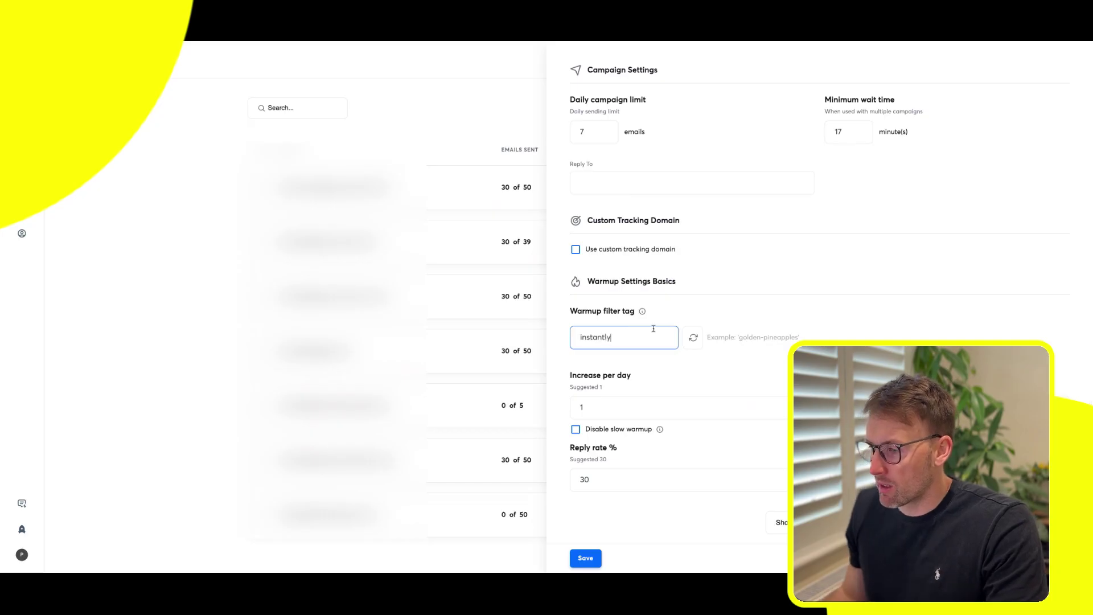
pyautogui.click(677, 366)
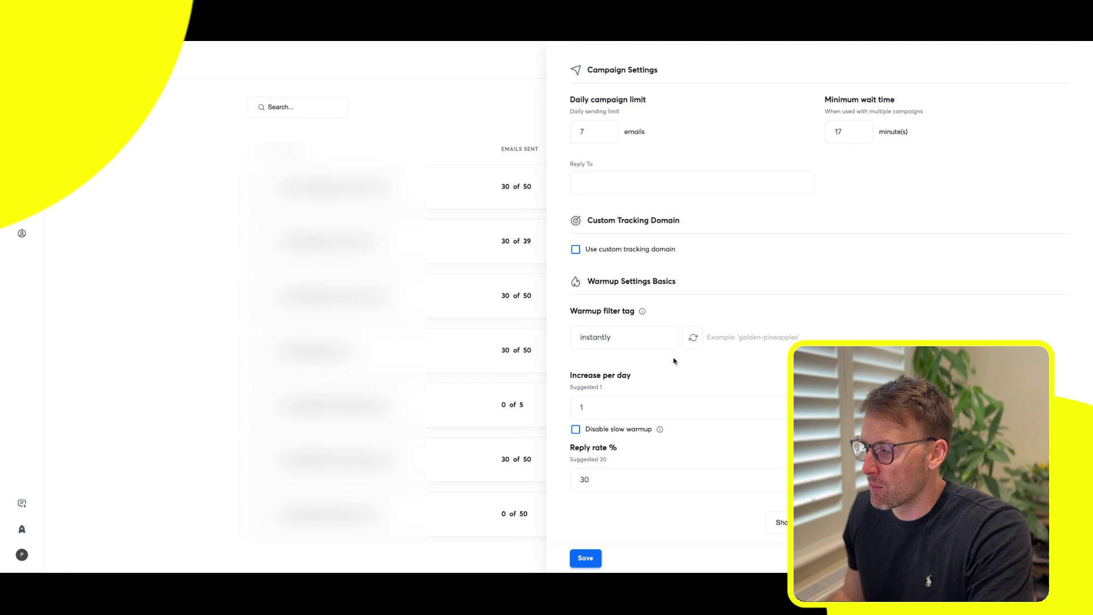
pyautogui.doubleClick(652, 341)
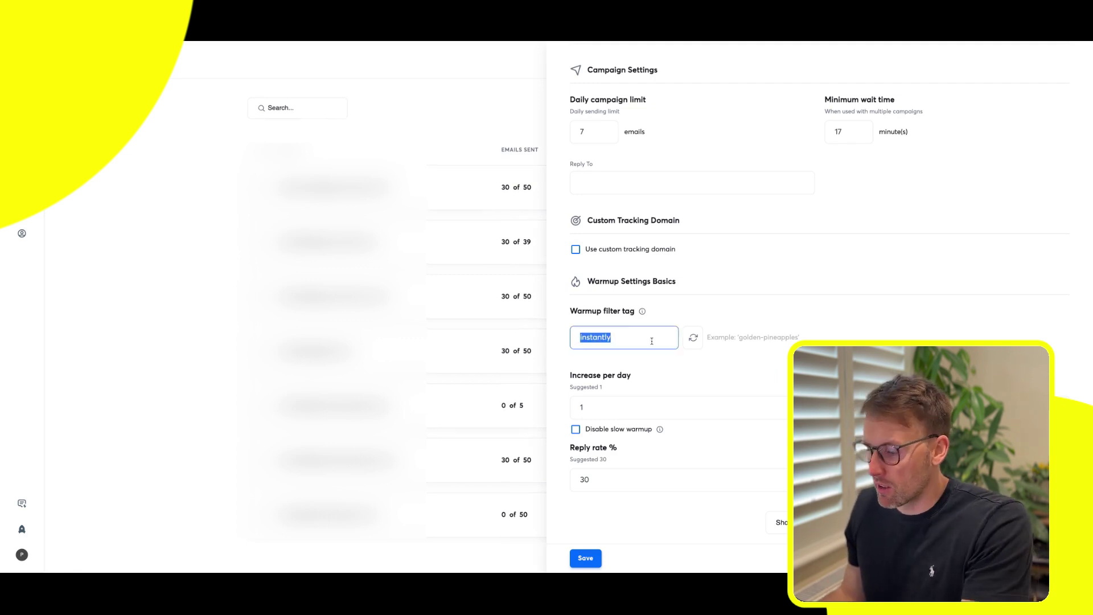
pyautogui.press('BackSpace')
pyautogui.scroll(-1, 704, 363)
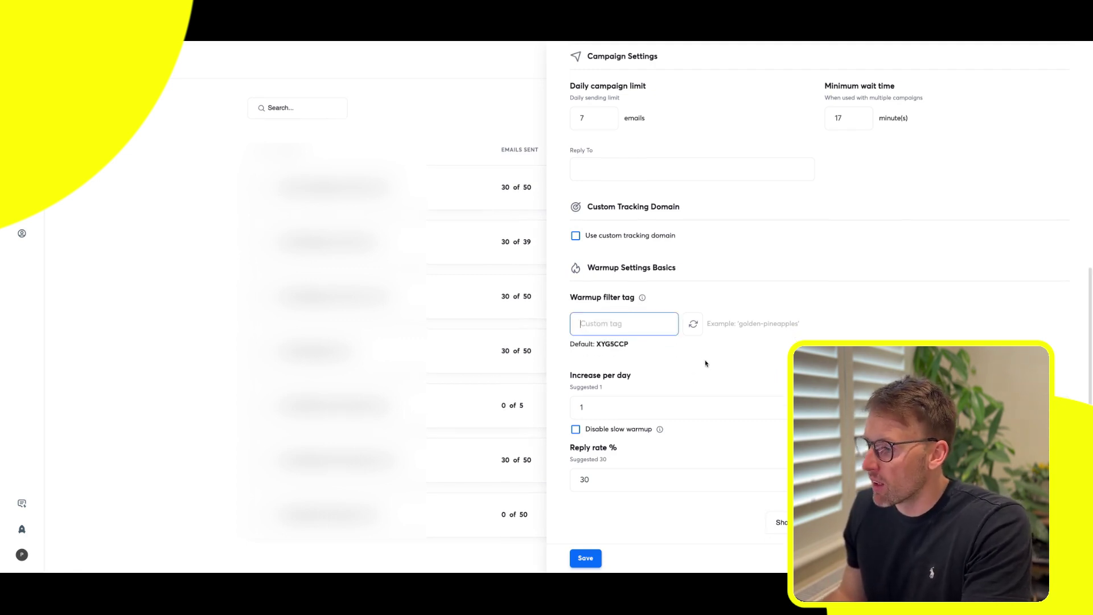
pyautogui.click(661, 405)
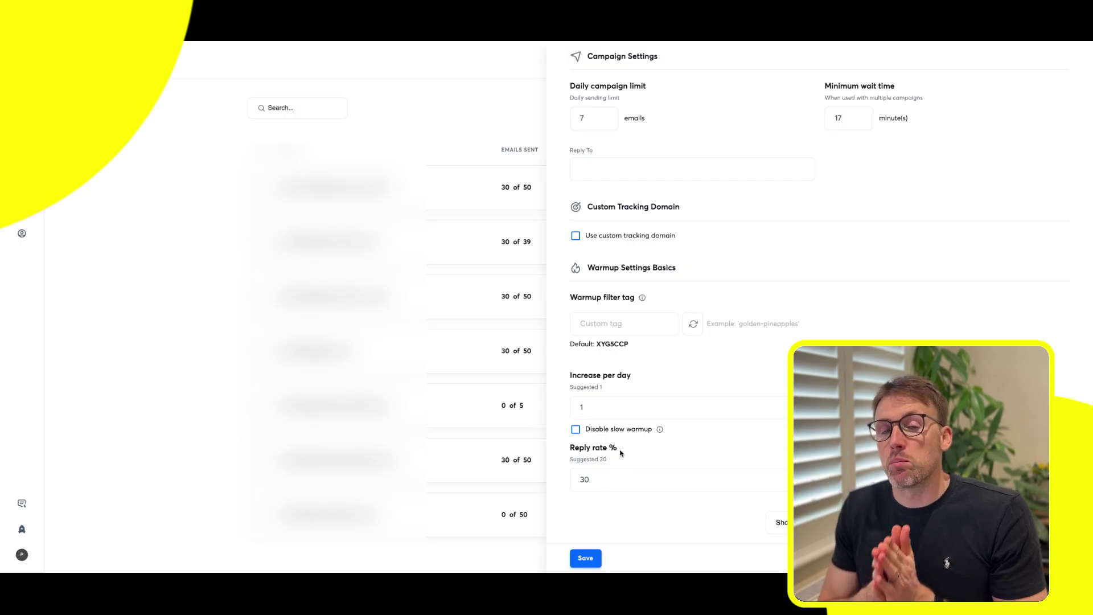
# Step: Set the warmup reply rate to 31%
pyautogui.click(616, 478)
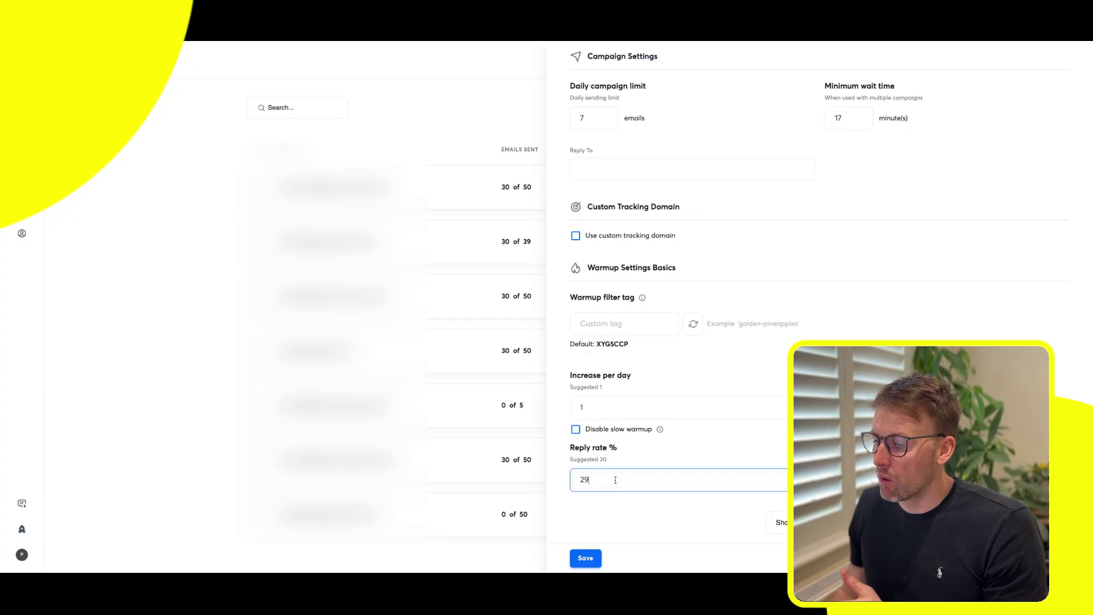
pyautogui.press('Down')
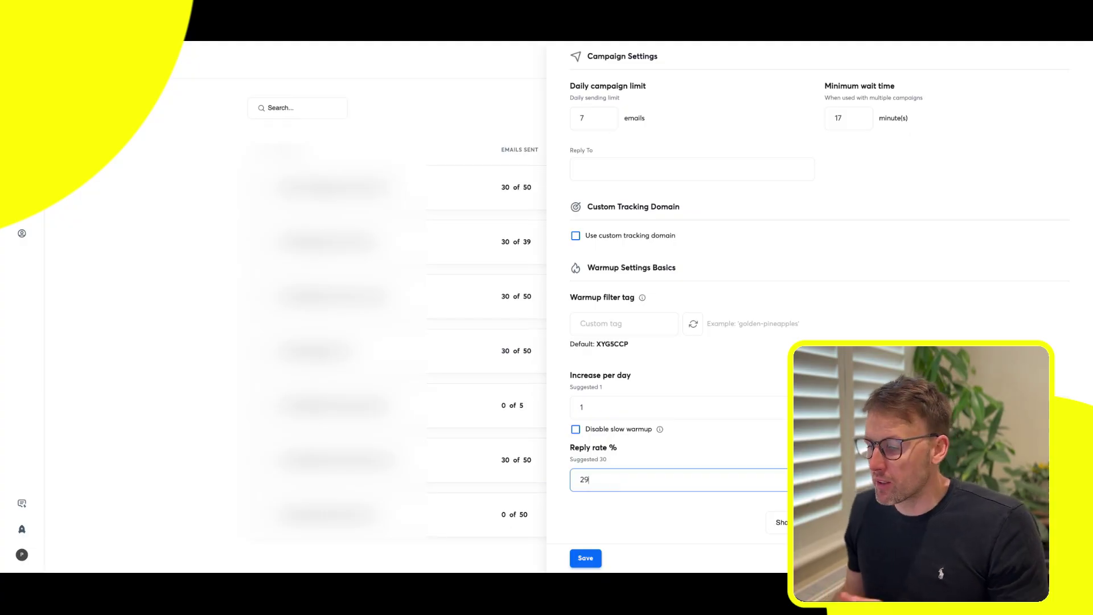
pyautogui.press('BackSpace')
pyautogui.press('BackSpace')
pyautogui.write('30')
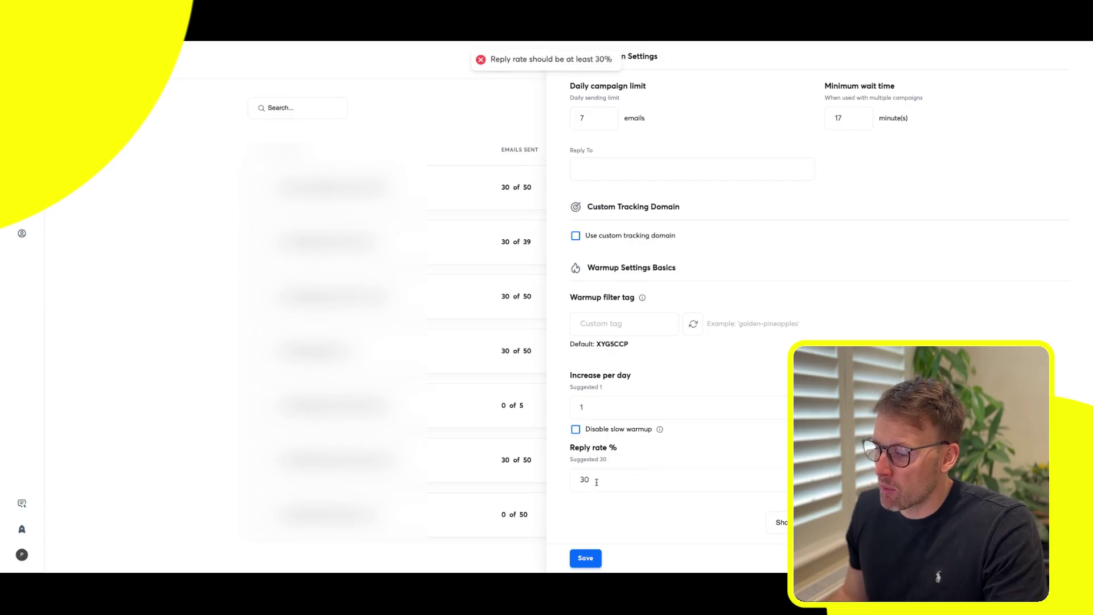
pyautogui.press('BackSpace')
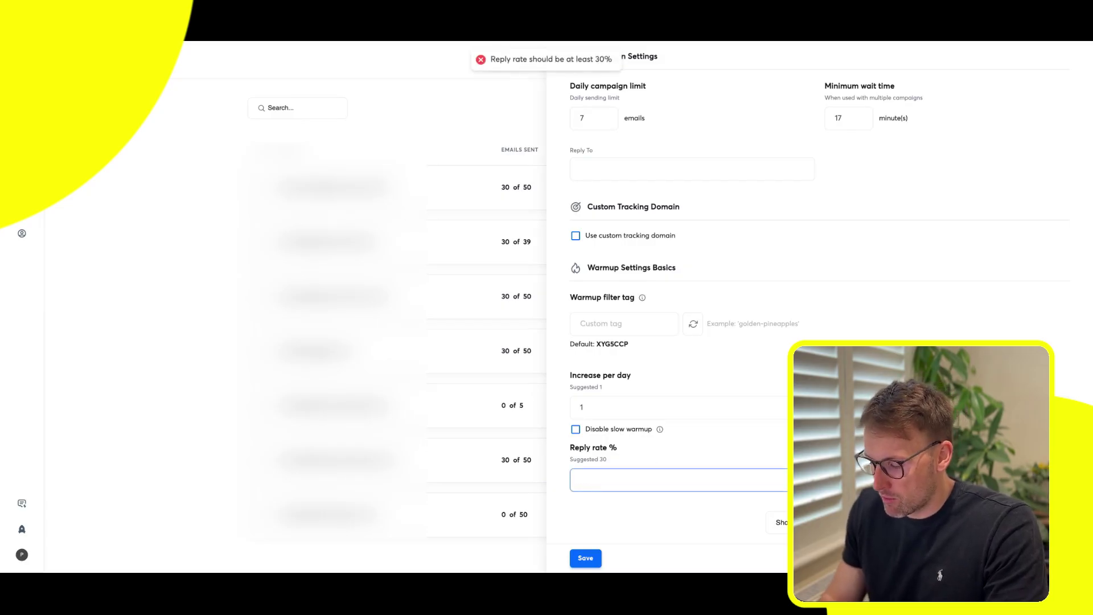
pyautogui.write('31')
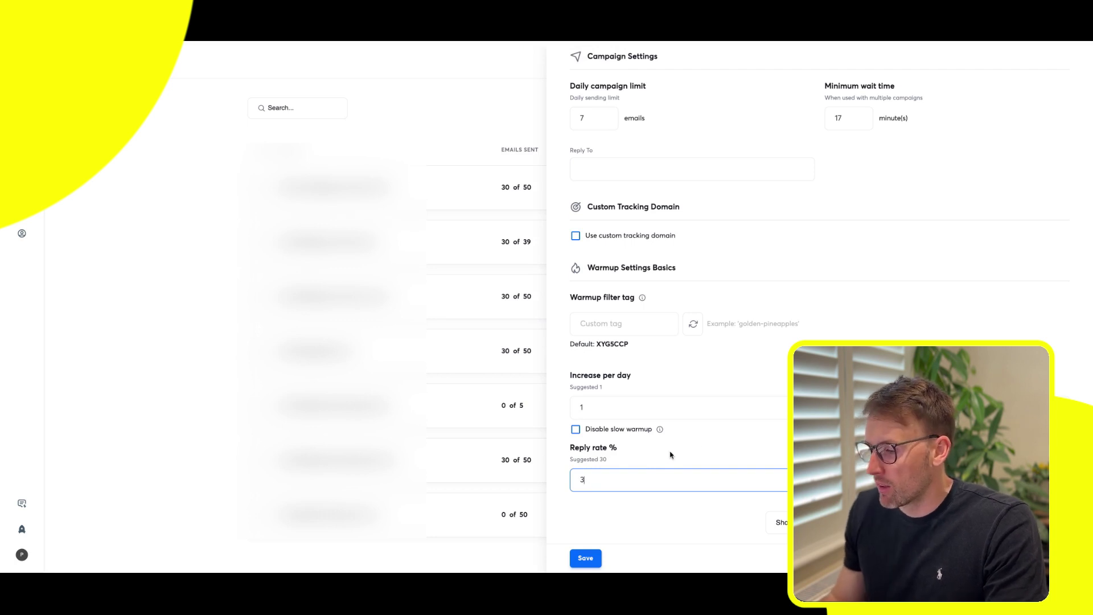
pyautogui.click(683, 453)
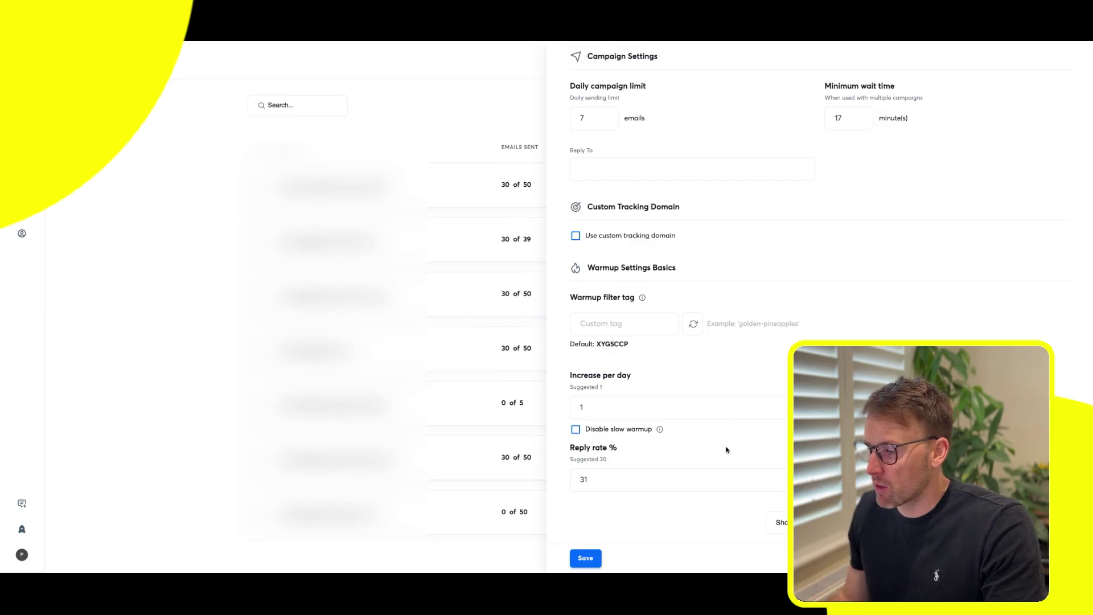
# Step: Expand the advanced warmup settings and look over their options
pyautogui.click(814, 522)
pyautogui.scroll(-4, 683, 341)
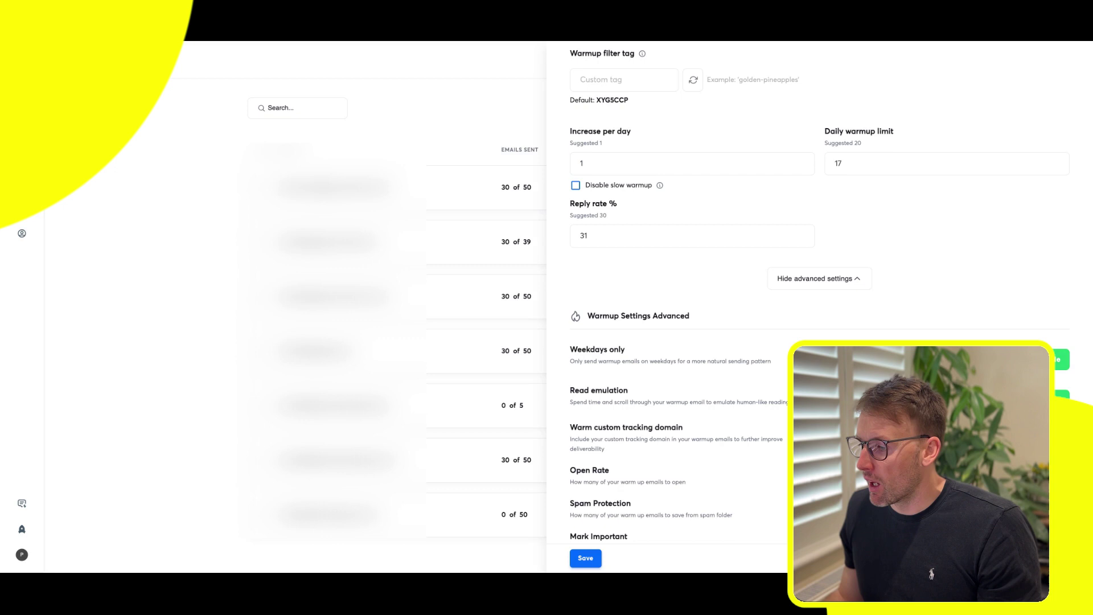
pyautogui.moveTo(614, 449); pyautogui.dragTo(578, 439)
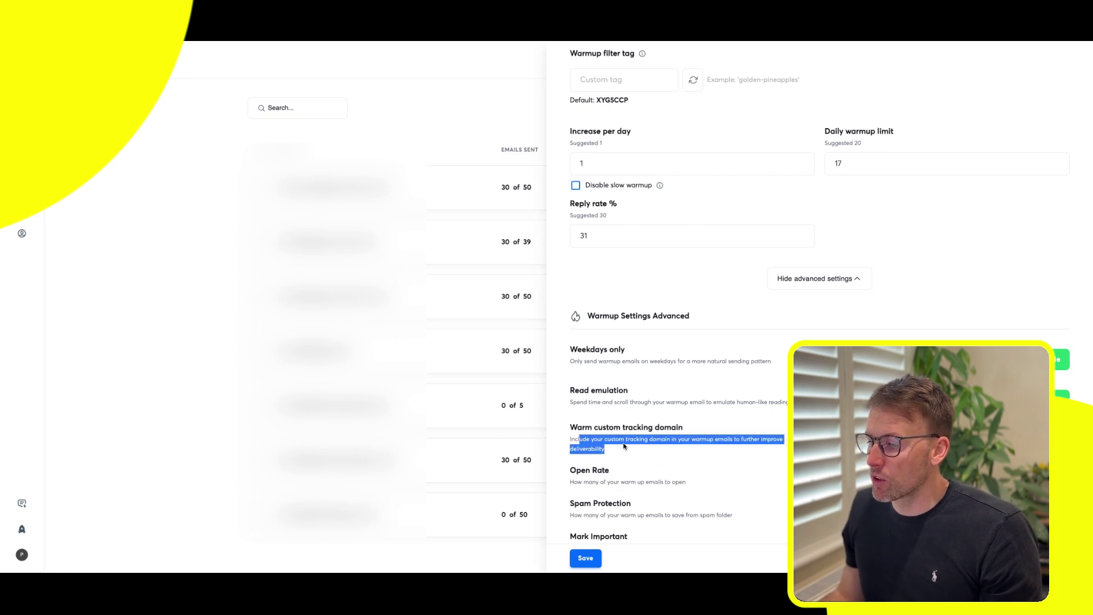
pyautogui.click(635, 442)
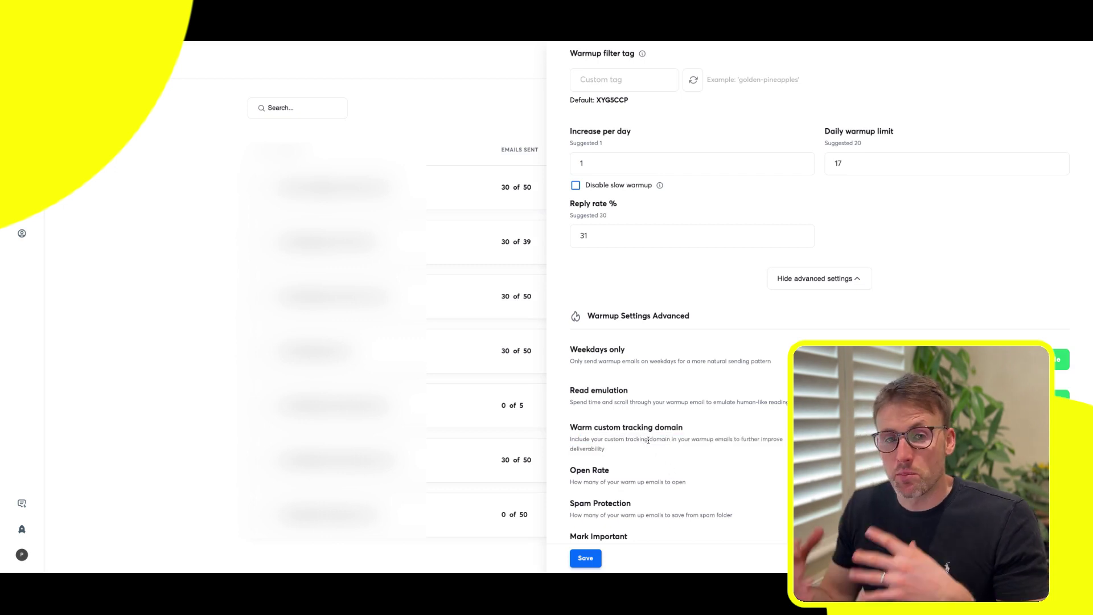
pyautogui.scroll(5, 675, 431)
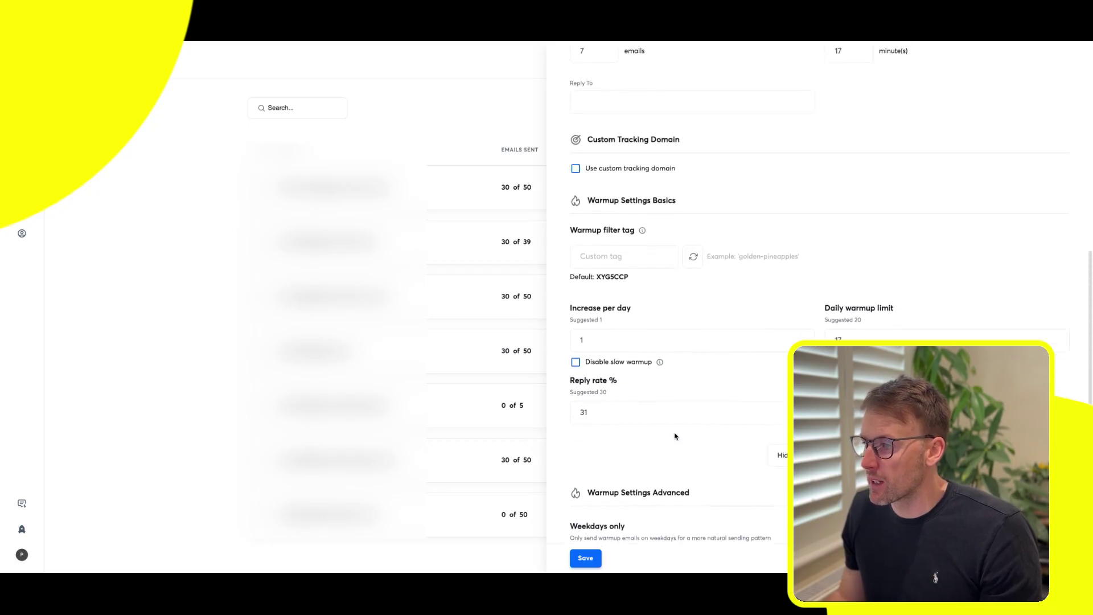
pyautogui.scroll(-3, 728, 332)
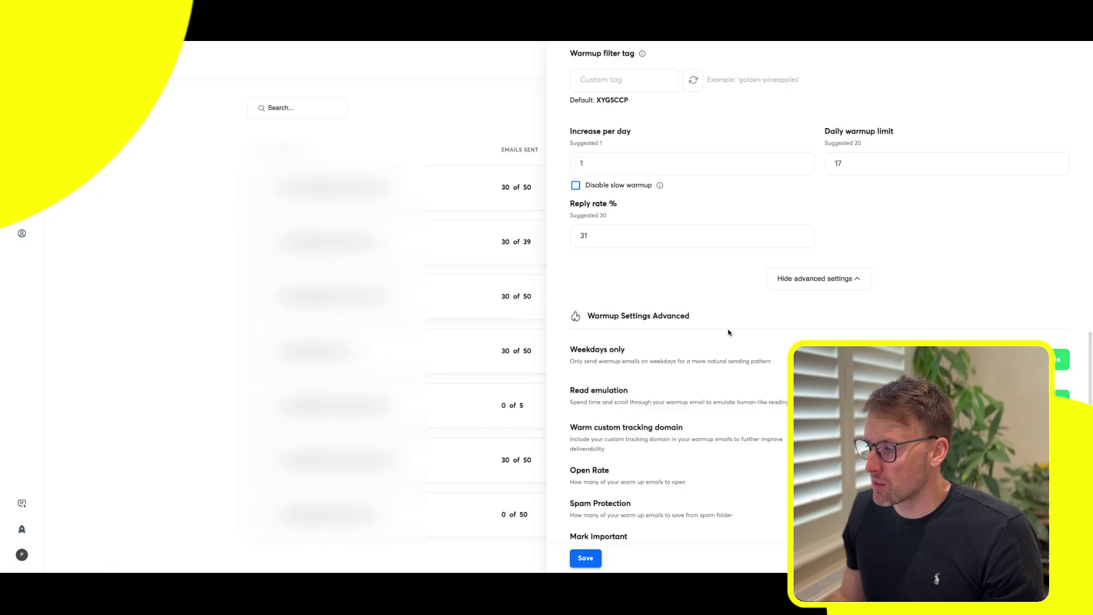
pyautogui.scroll(3, 721, 320)
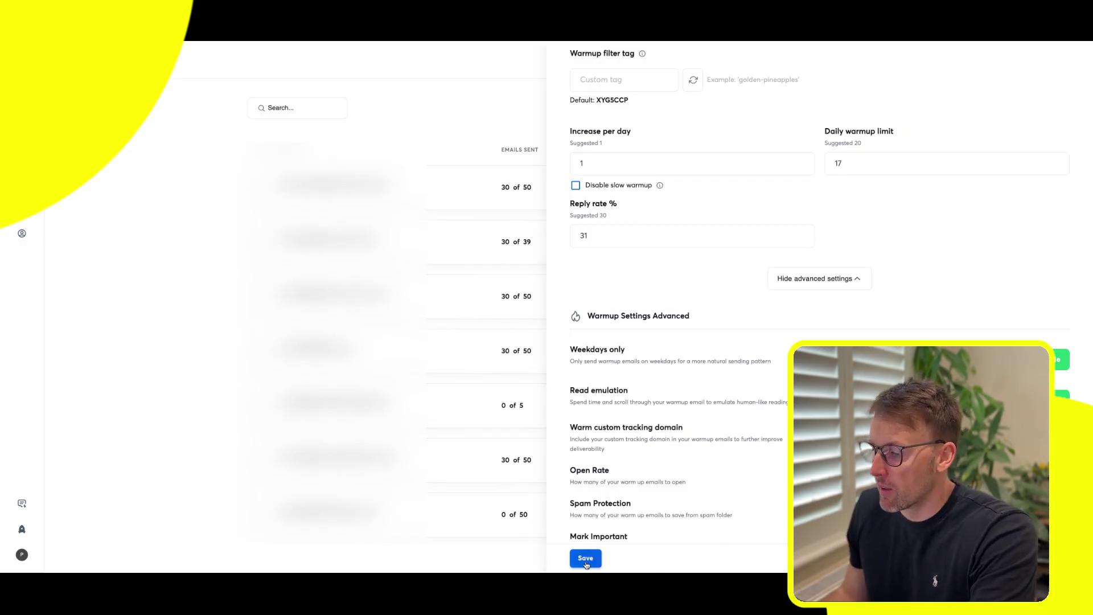
# Step: Attempt to save the account settings, which flags the empty warmup filter tag
pyautogui.scroll(10, 721, 464)
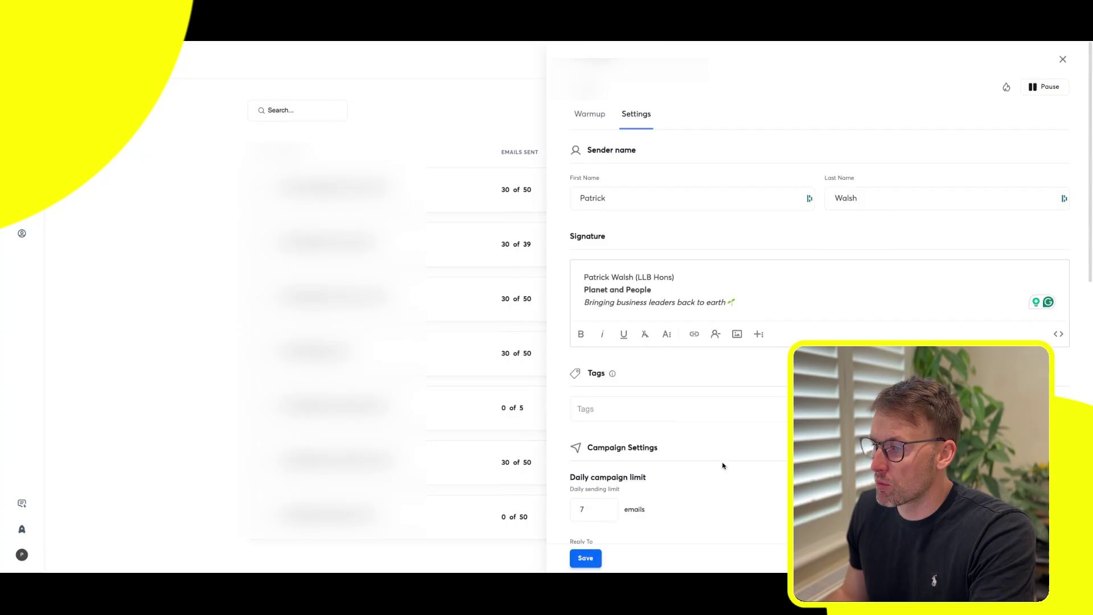
pyautogui.click(591, 560)
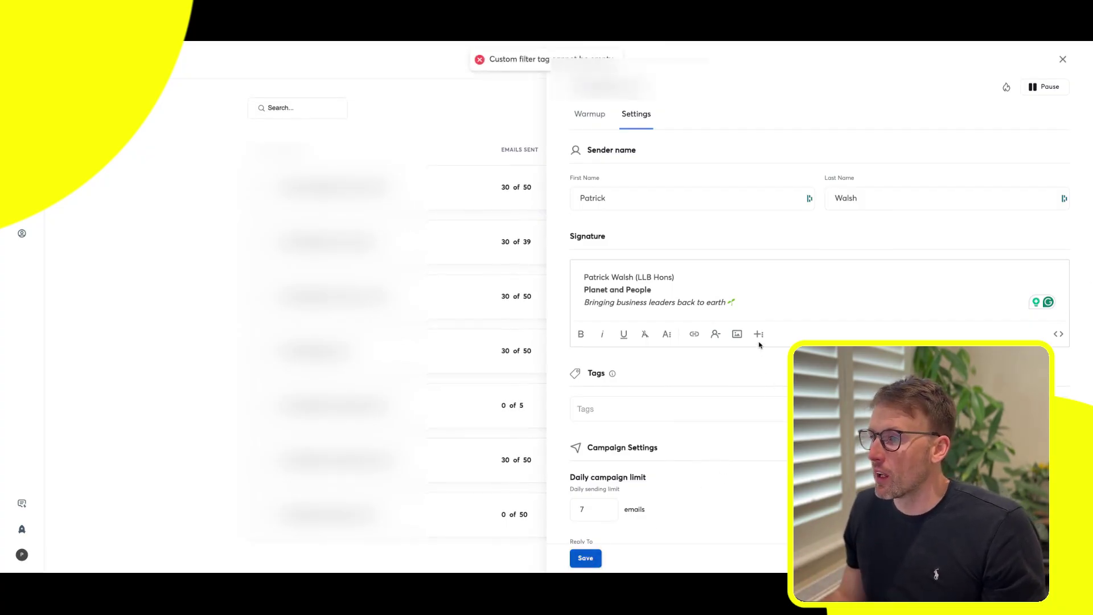
pyautogui.scroll(-7, 758, 344)
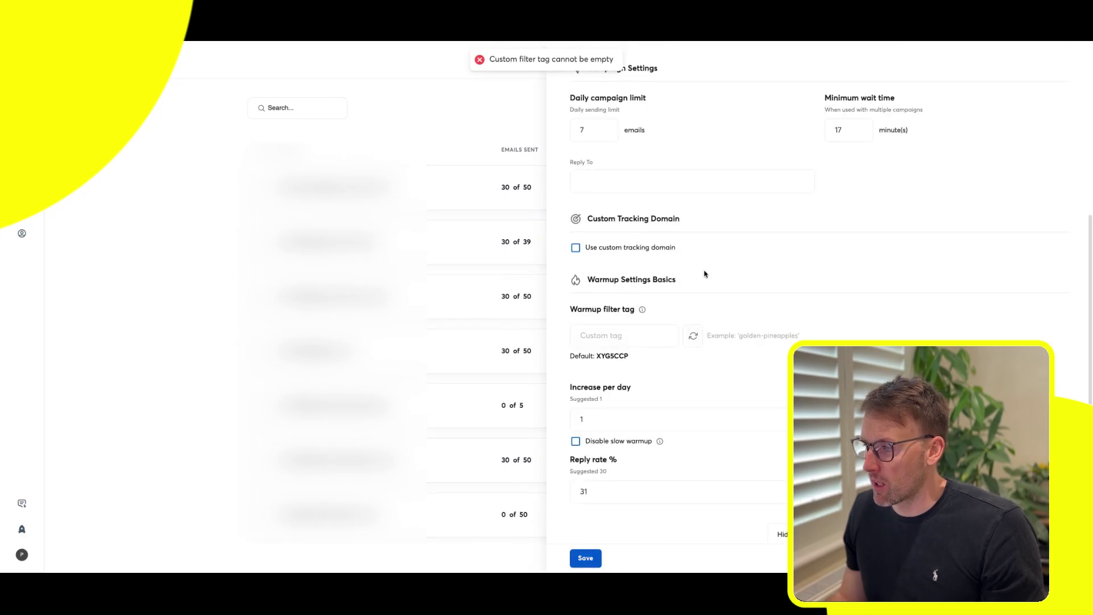
pyautogui.scroll(2, 708, 334)
pyautogui.scroll(-1, 649, 356)
# Step: Set the warmup filter tag to 'instantly', save, and close the settings panel
pyautogui.click(649, 357)
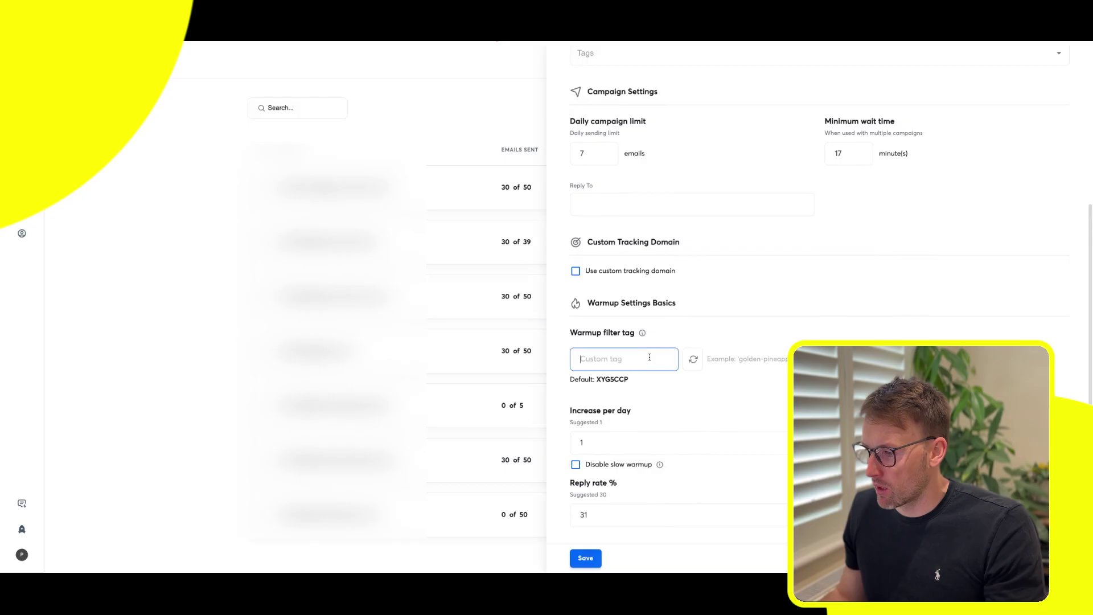
pyautogui.write('instanrly')
pyautogui.press('BackSpace')
pyautogui.press('BackSpace')
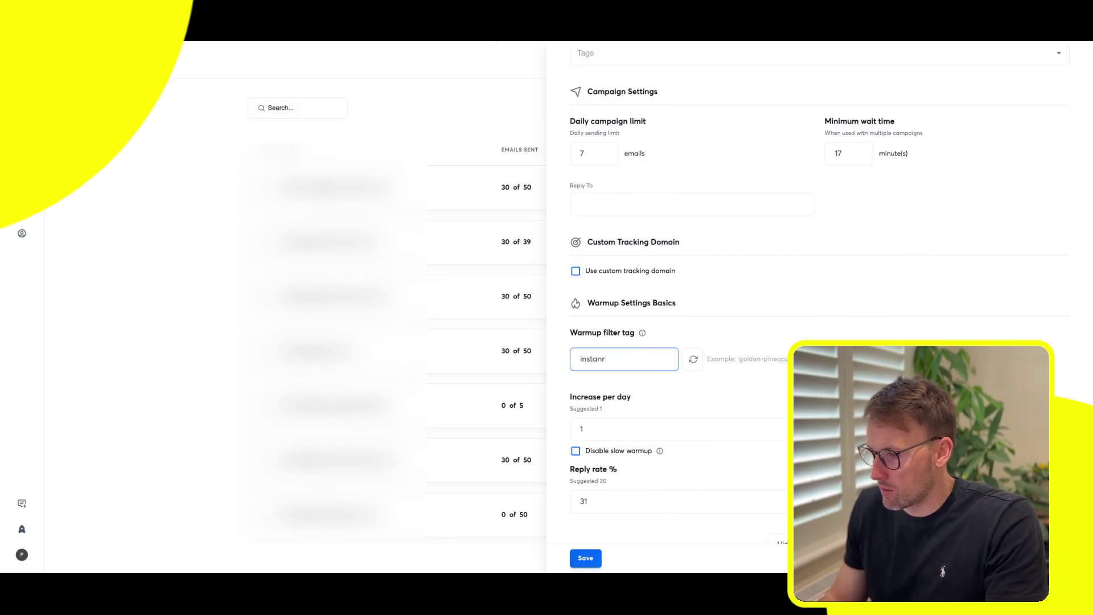
pyautogui.write('tly')
pyautogui.click(585, 558)
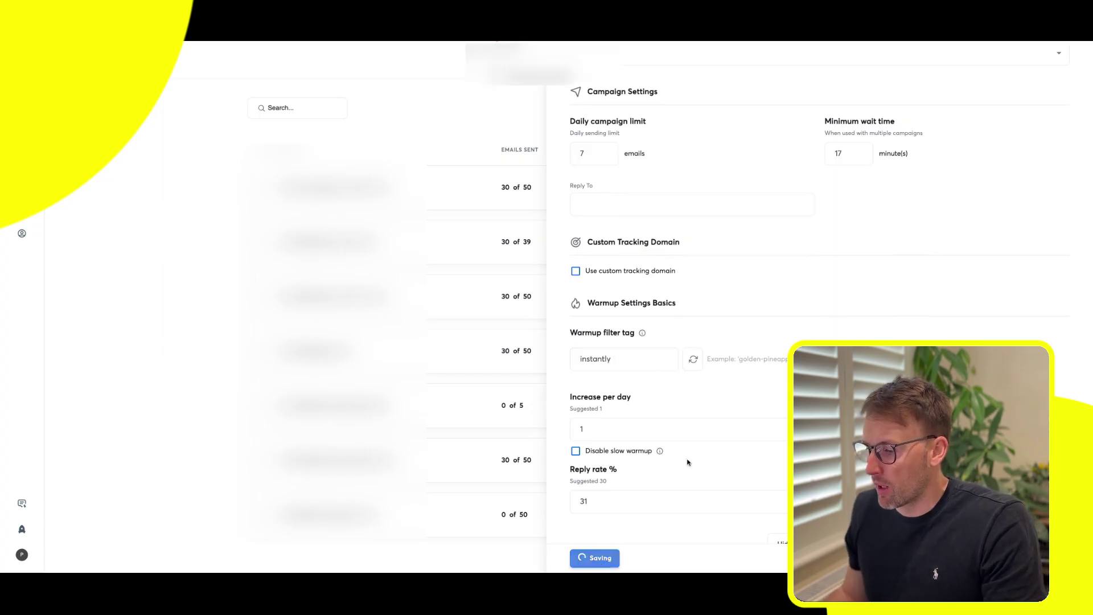
pyautogui.click(480, 112)
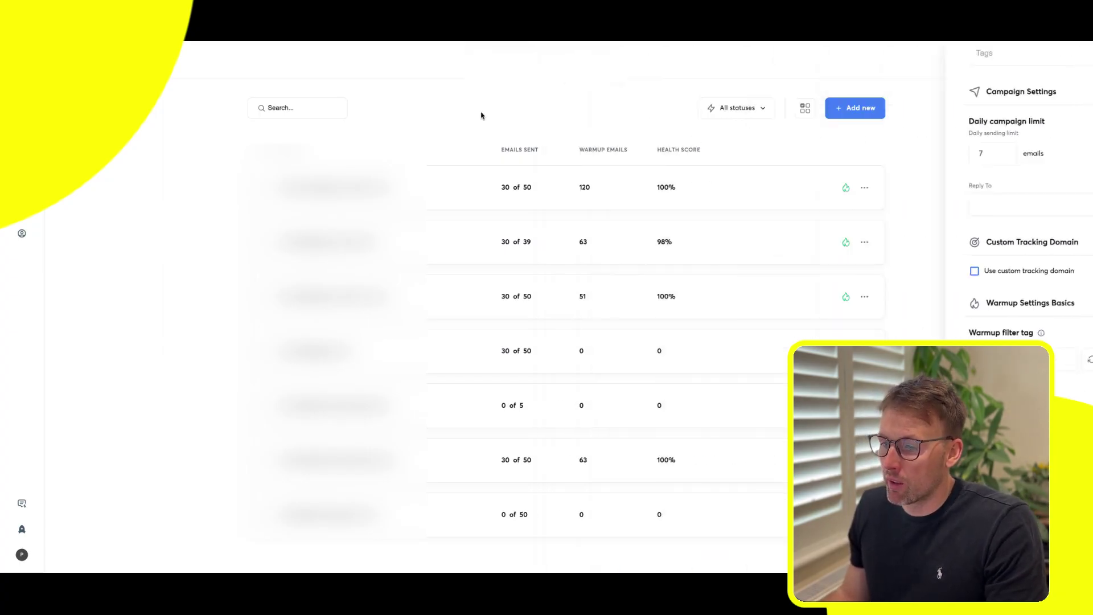